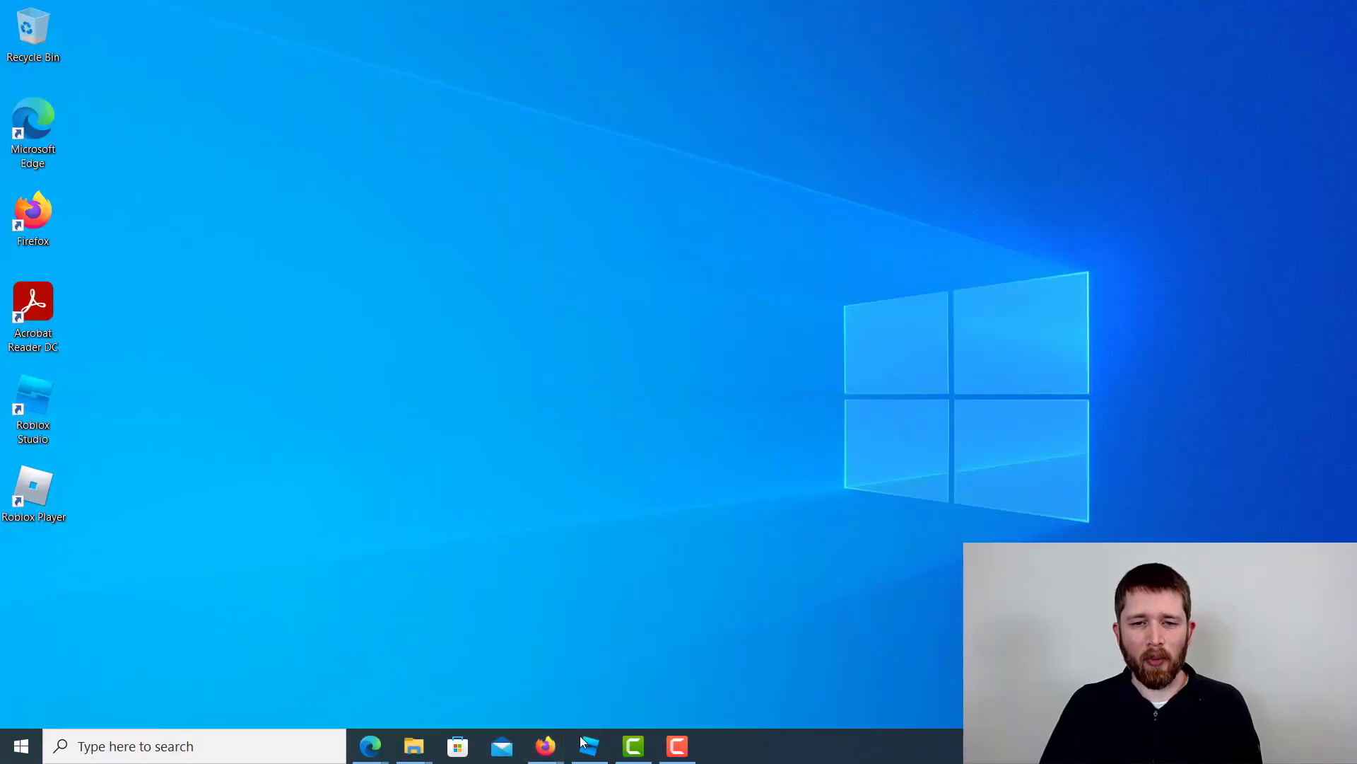
Restore the Roblox Studio Village window from the taskbar.
click(588, 745)
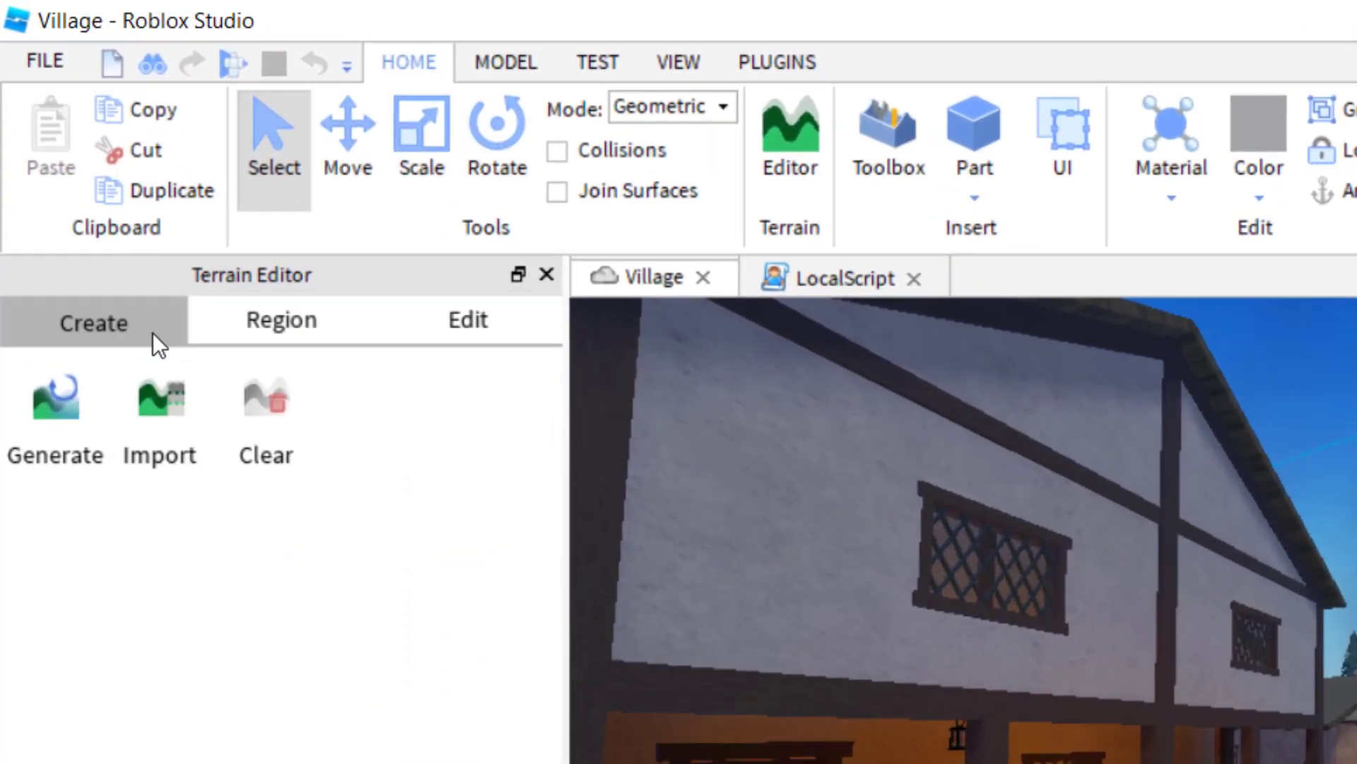
Open Studio Settings from the File menu and return to the Studio category showing Theme.
click(33, 65)
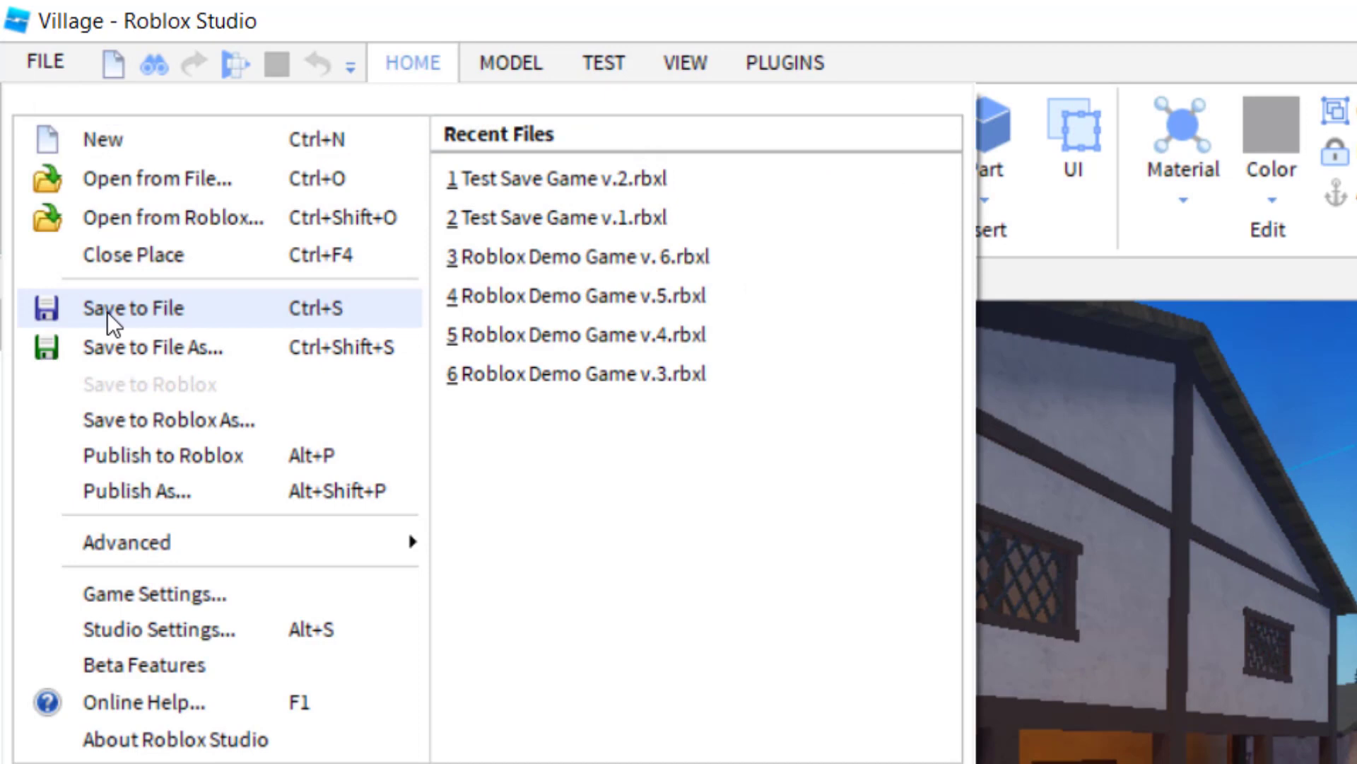
click(135, 629)
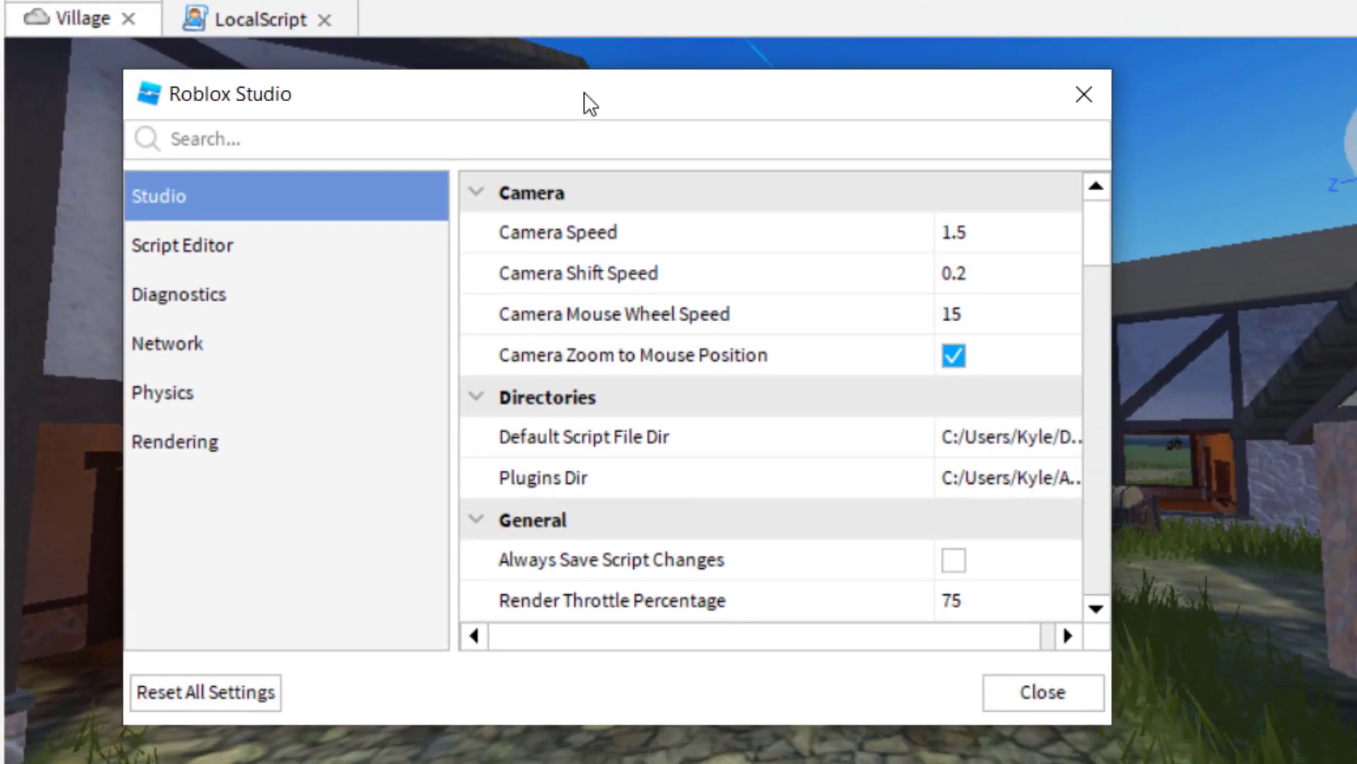
drag(582, 96, 563, 90)
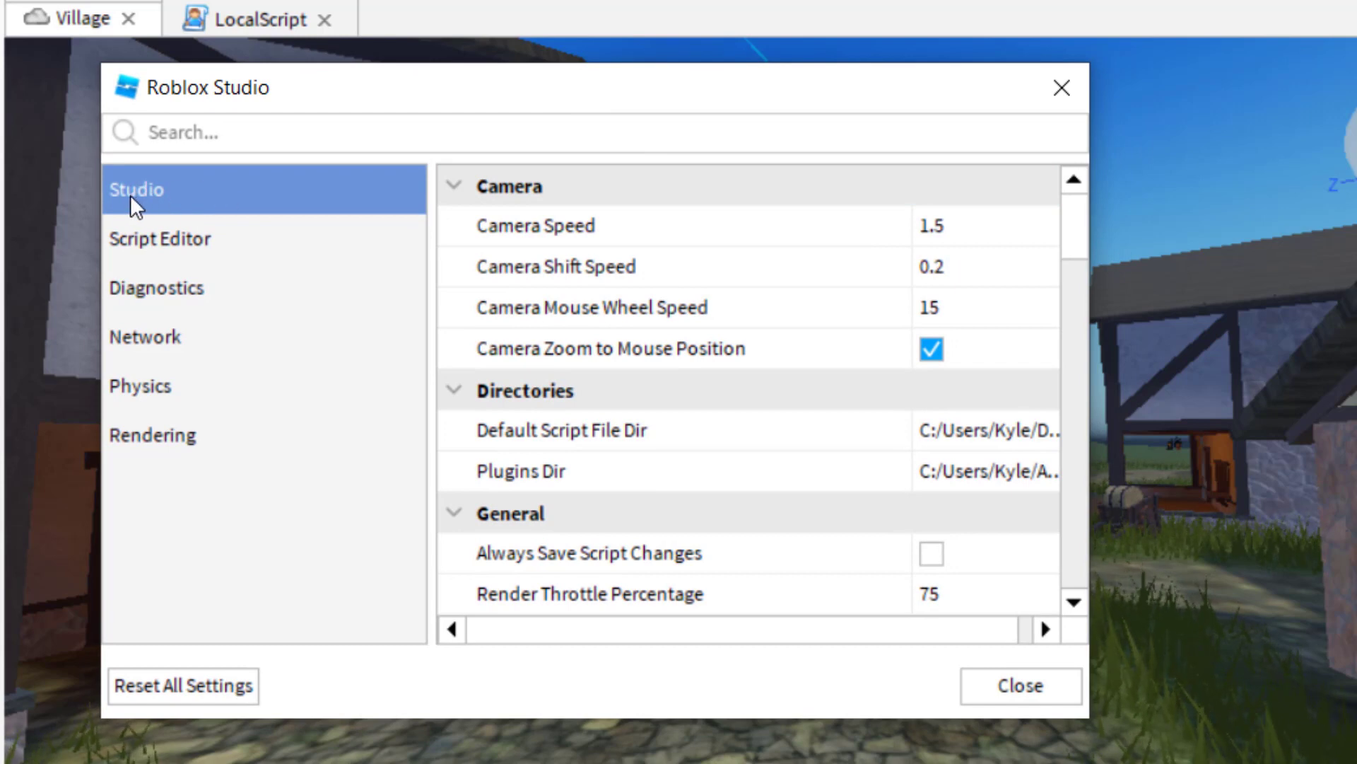
click(146, 241)
click(157, 286)
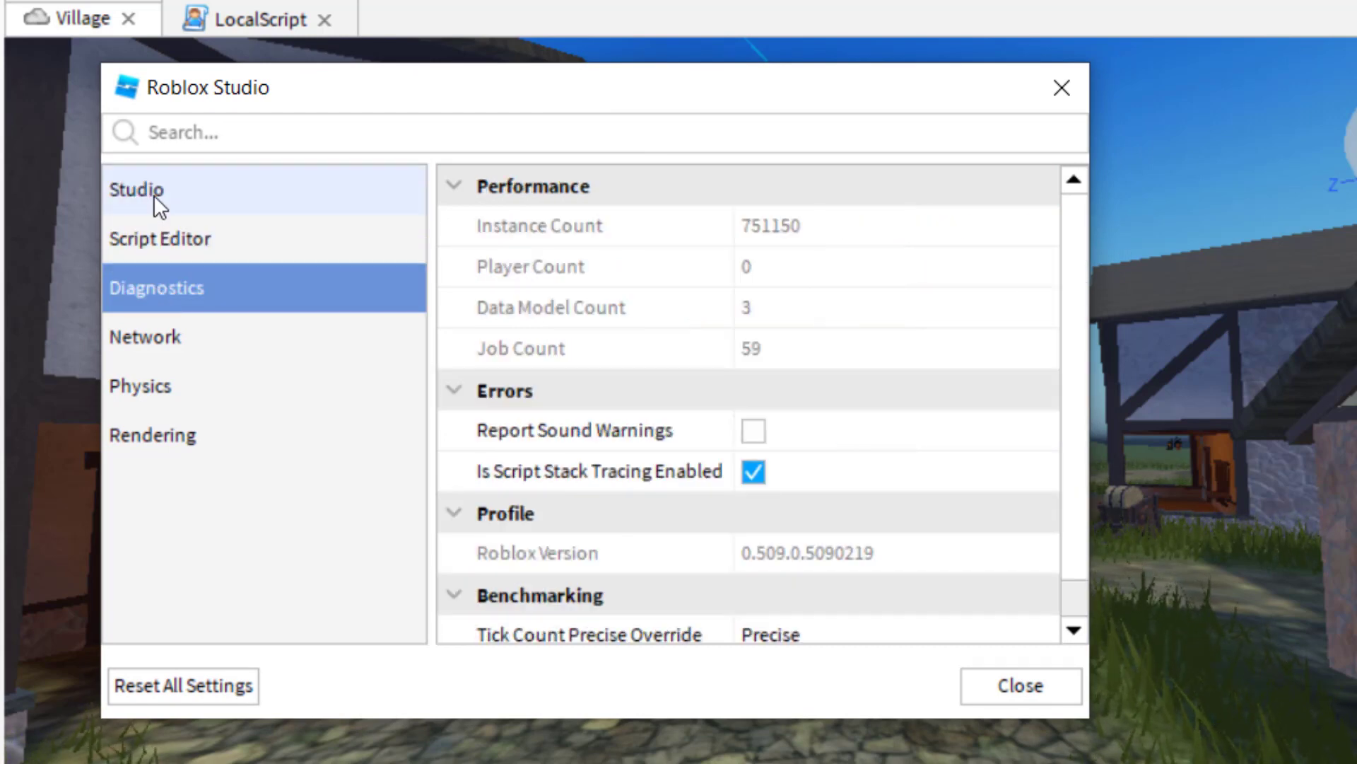
click(157, 193)
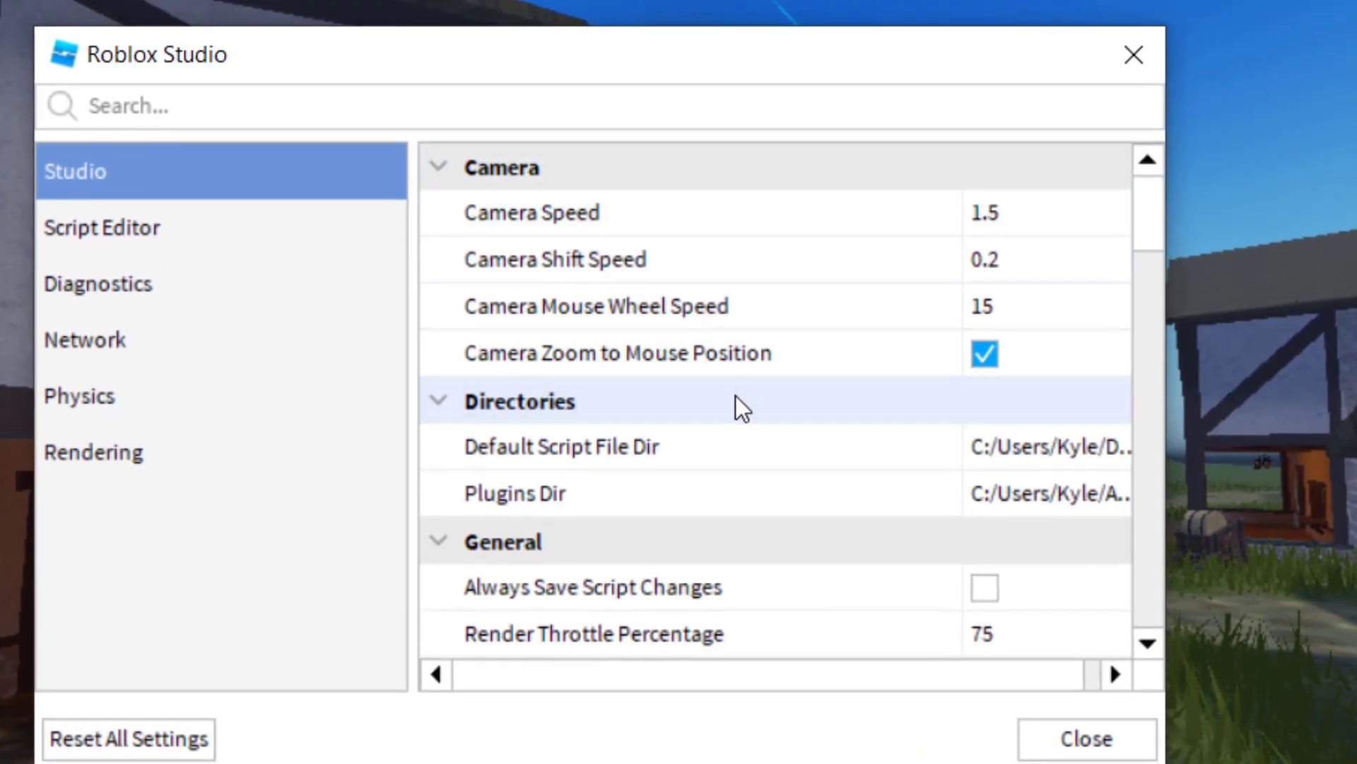
scroll(739, 408, down, 1)
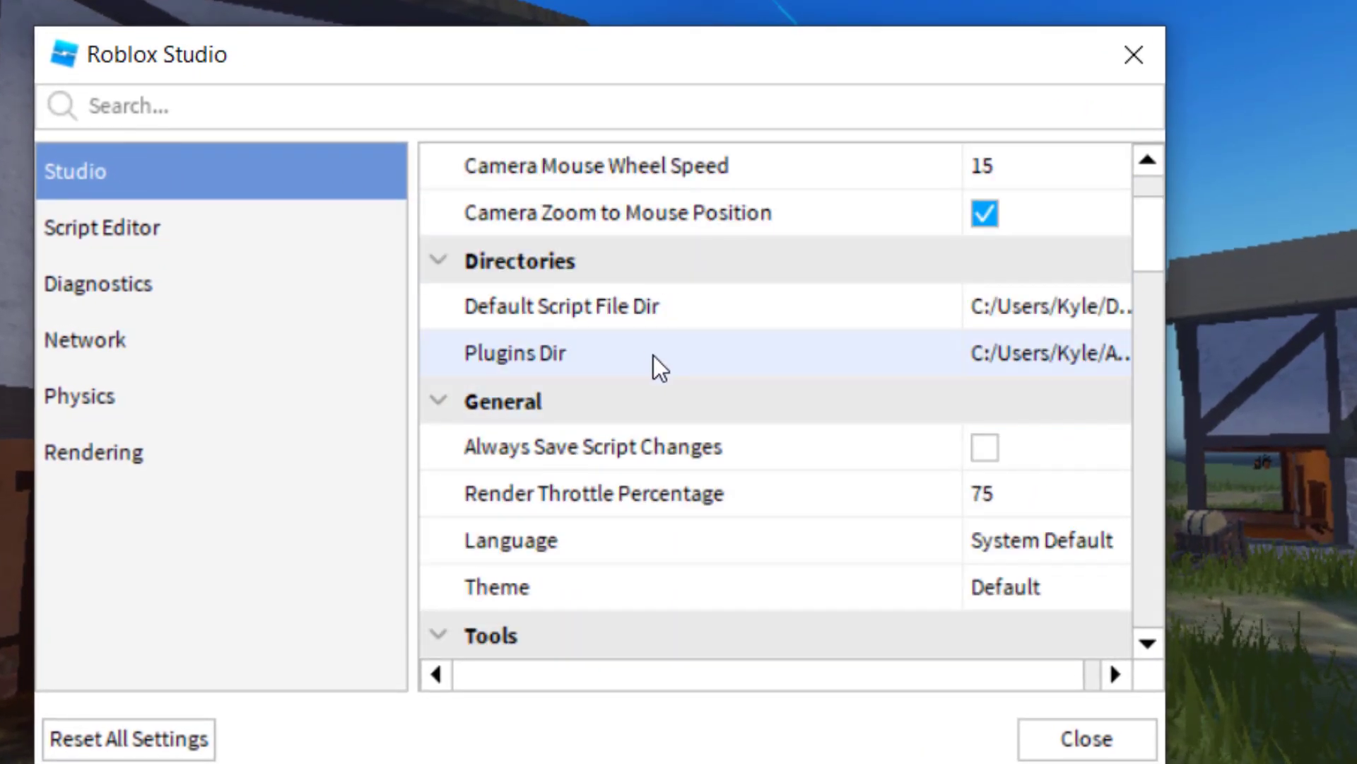
scroll(652, 364, down, 1)
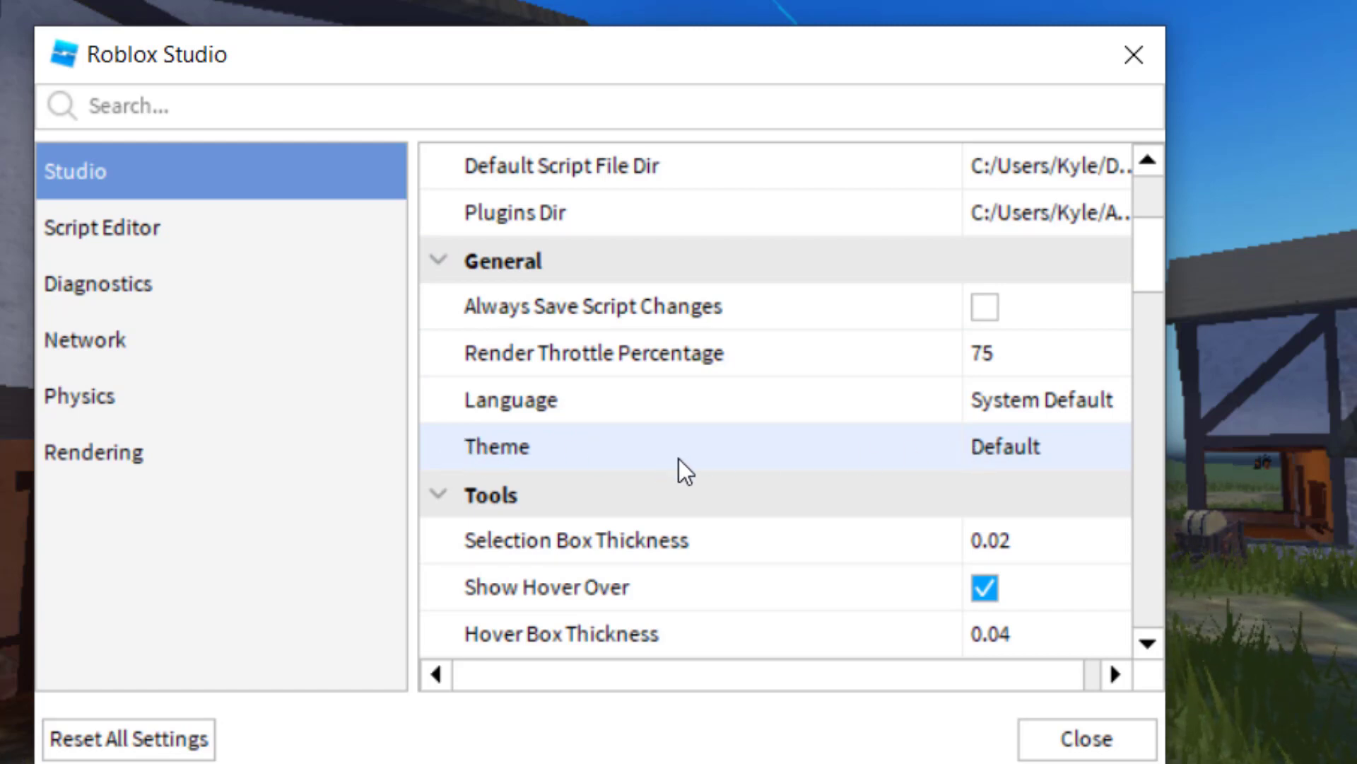
Set the Studio Theme to Dark, then move the settings window off the Village scene.
click(1051, 451)
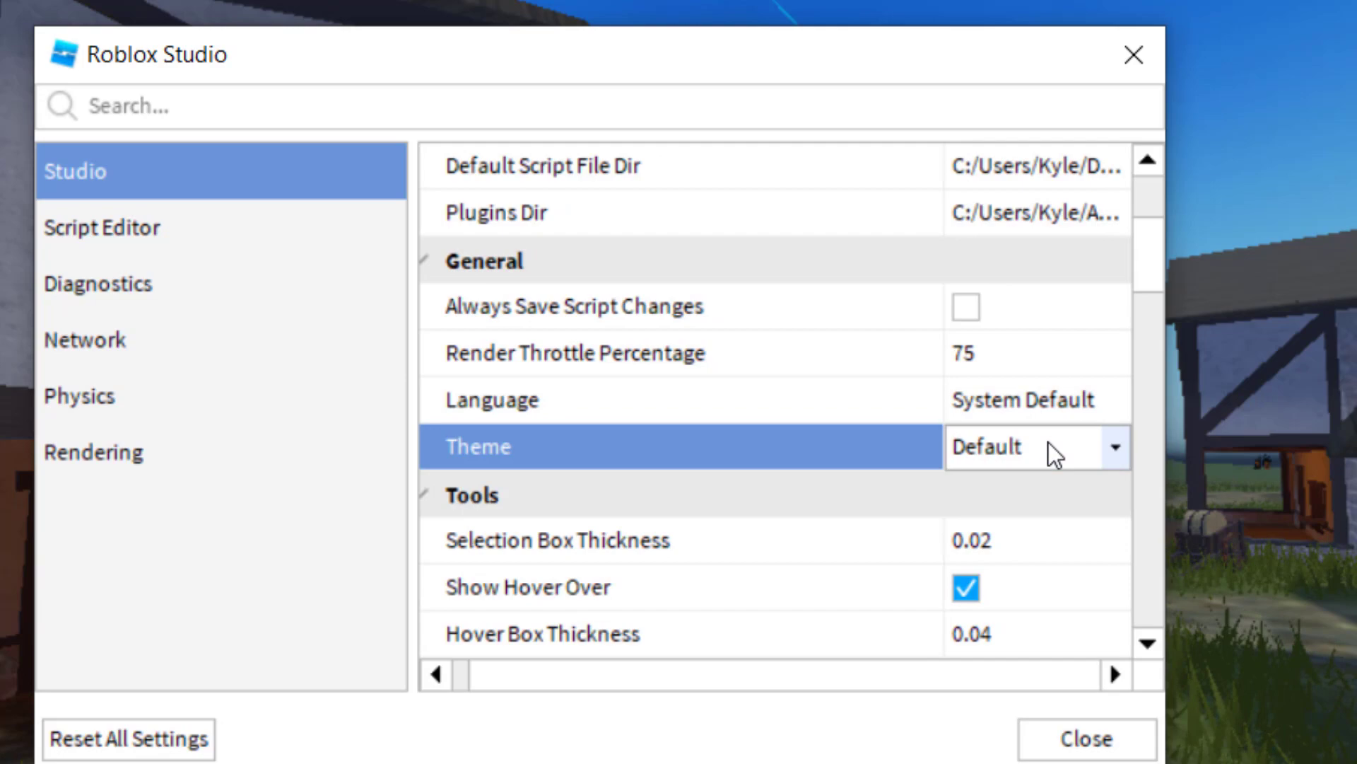
click(1050, 443)
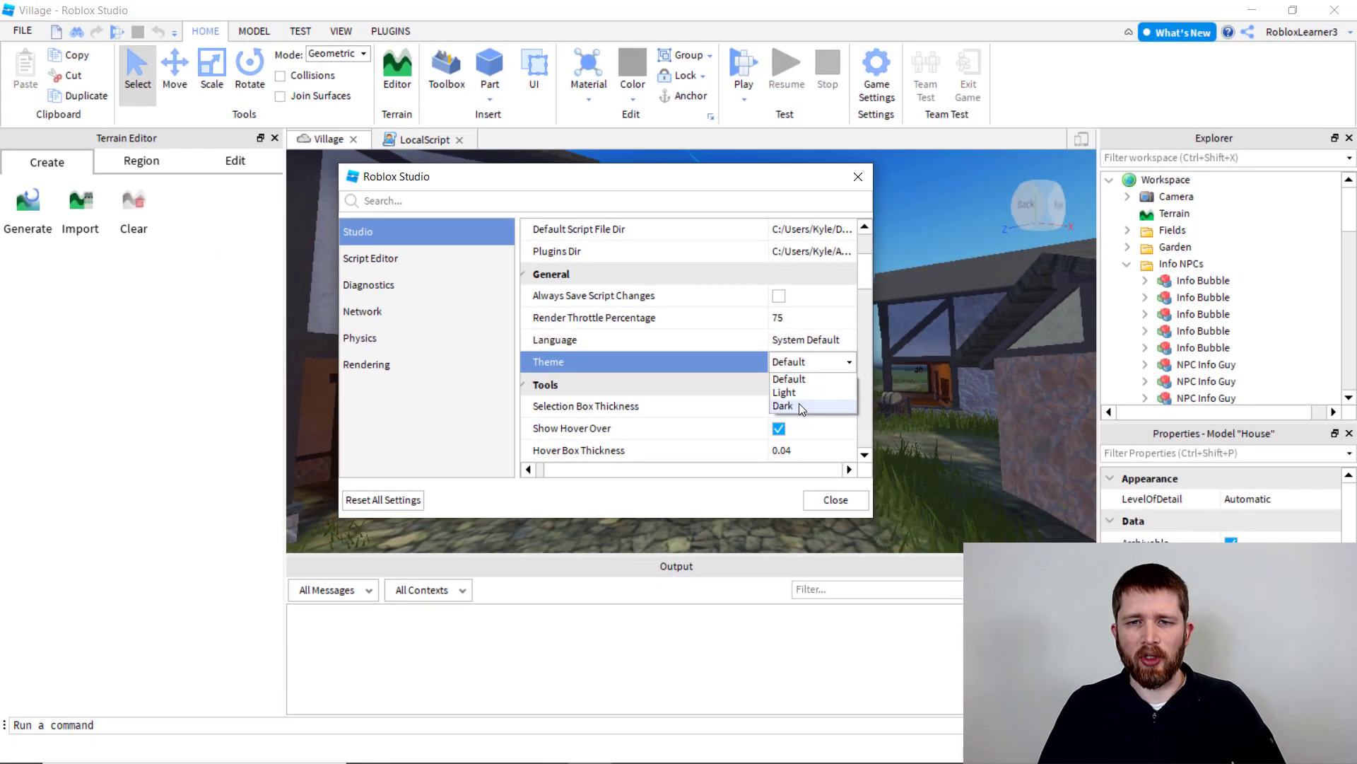
click(802, 410)
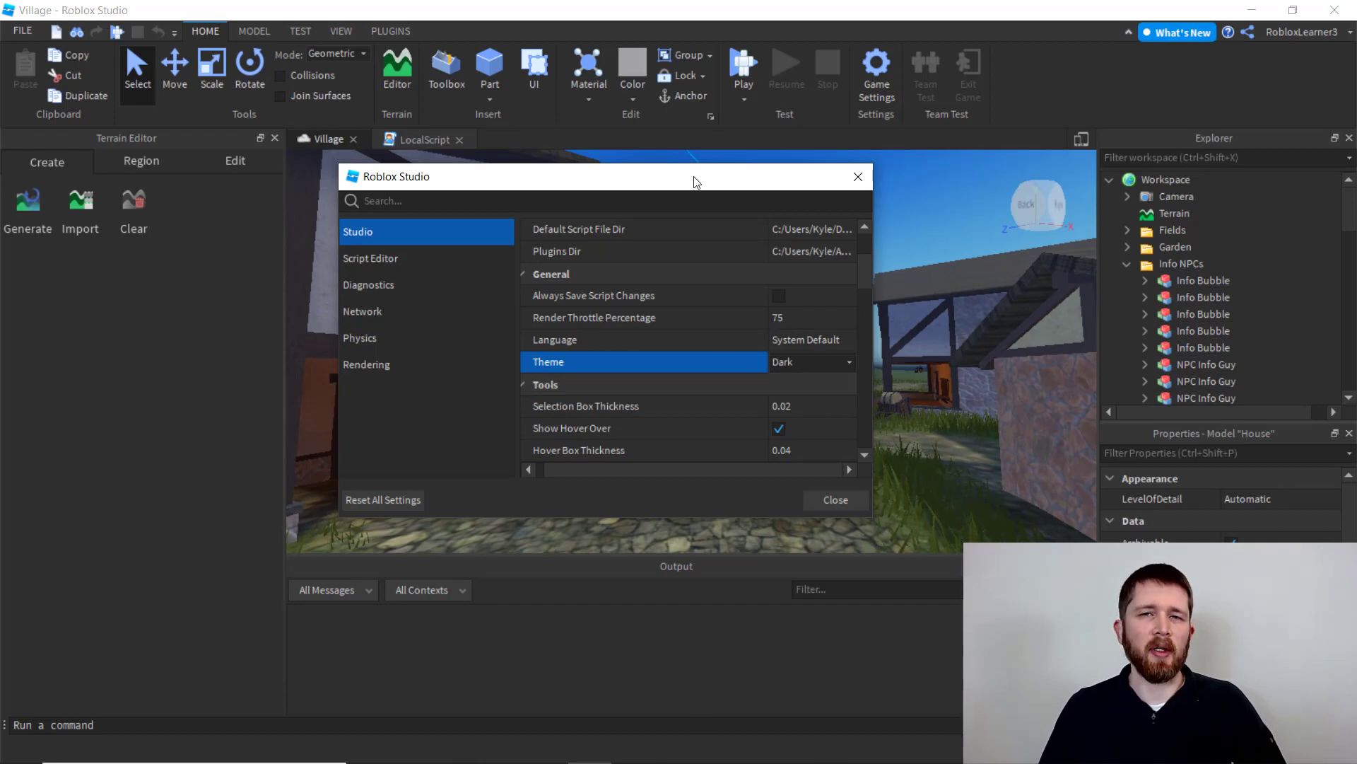
drag(695, 182, 665, 185)
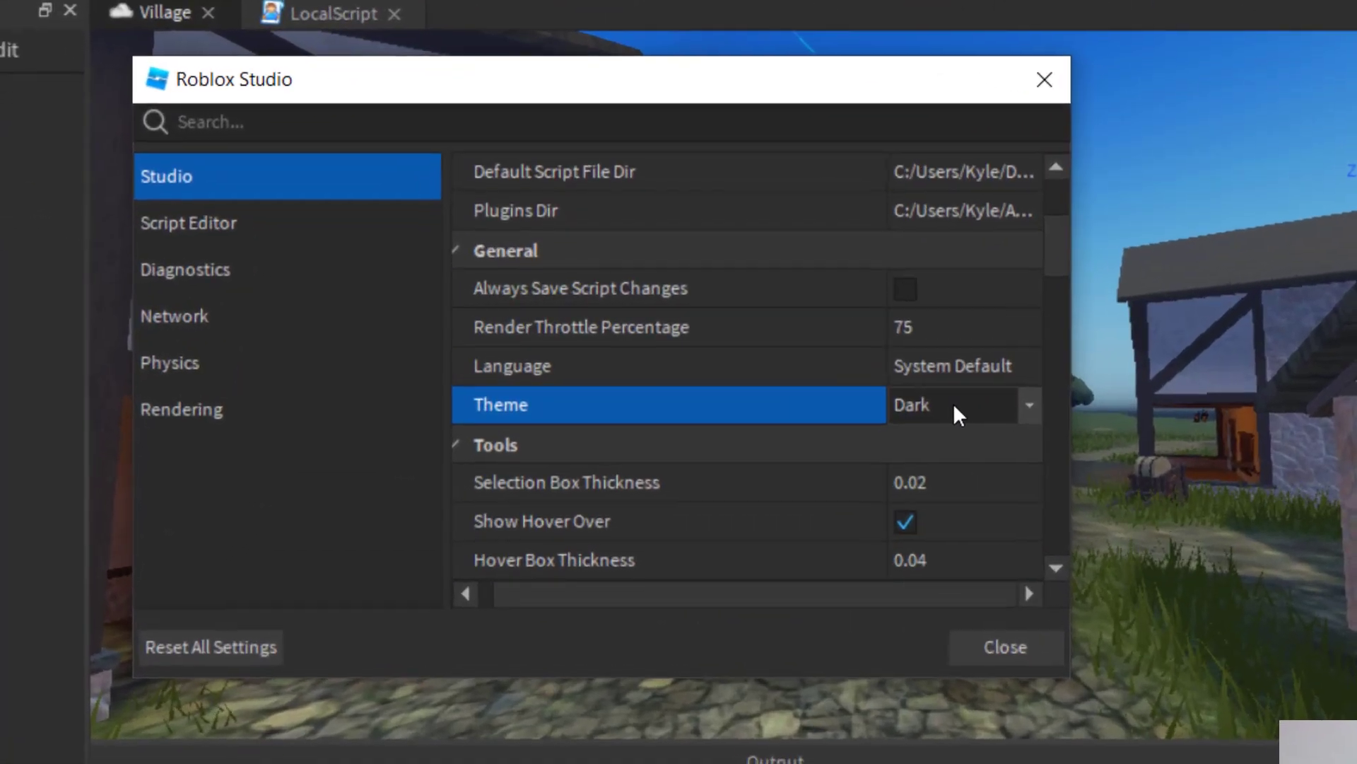
click(775, 362)
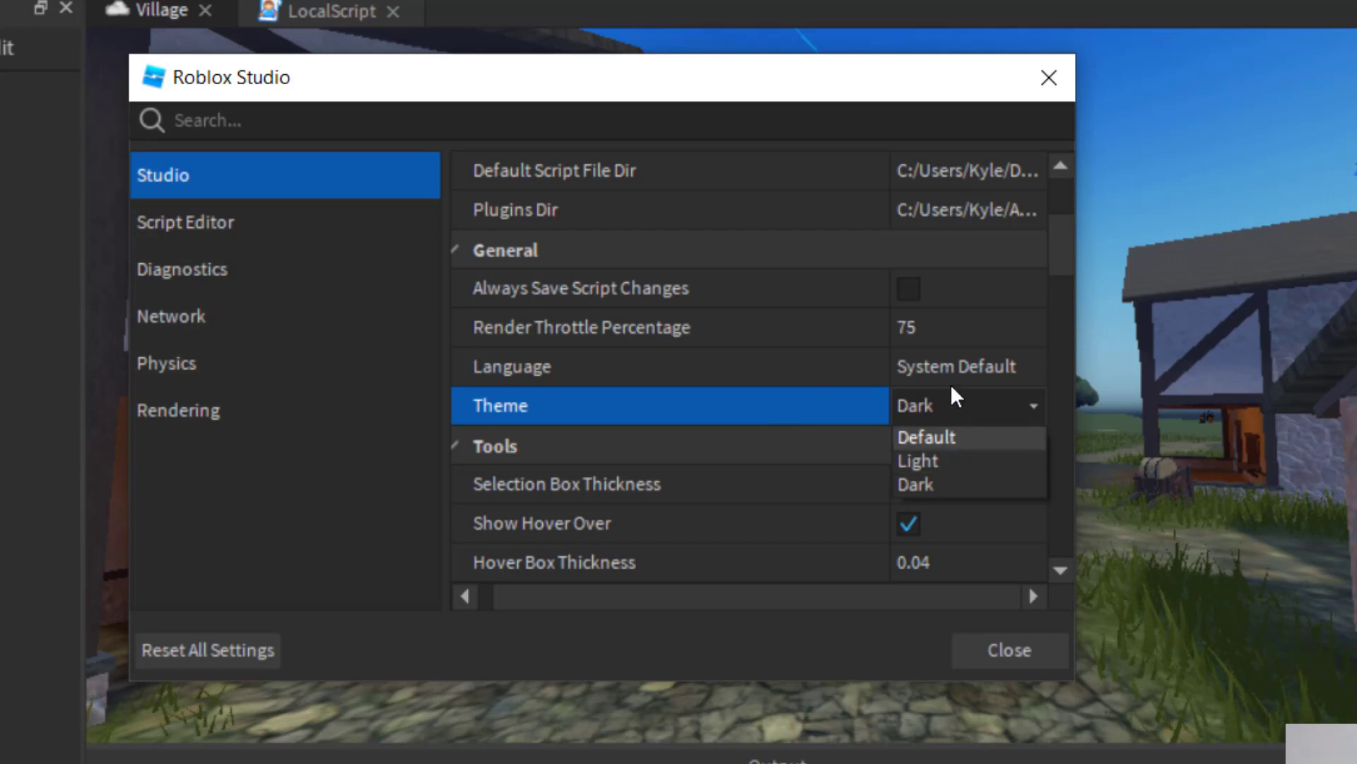
click(818, 85)
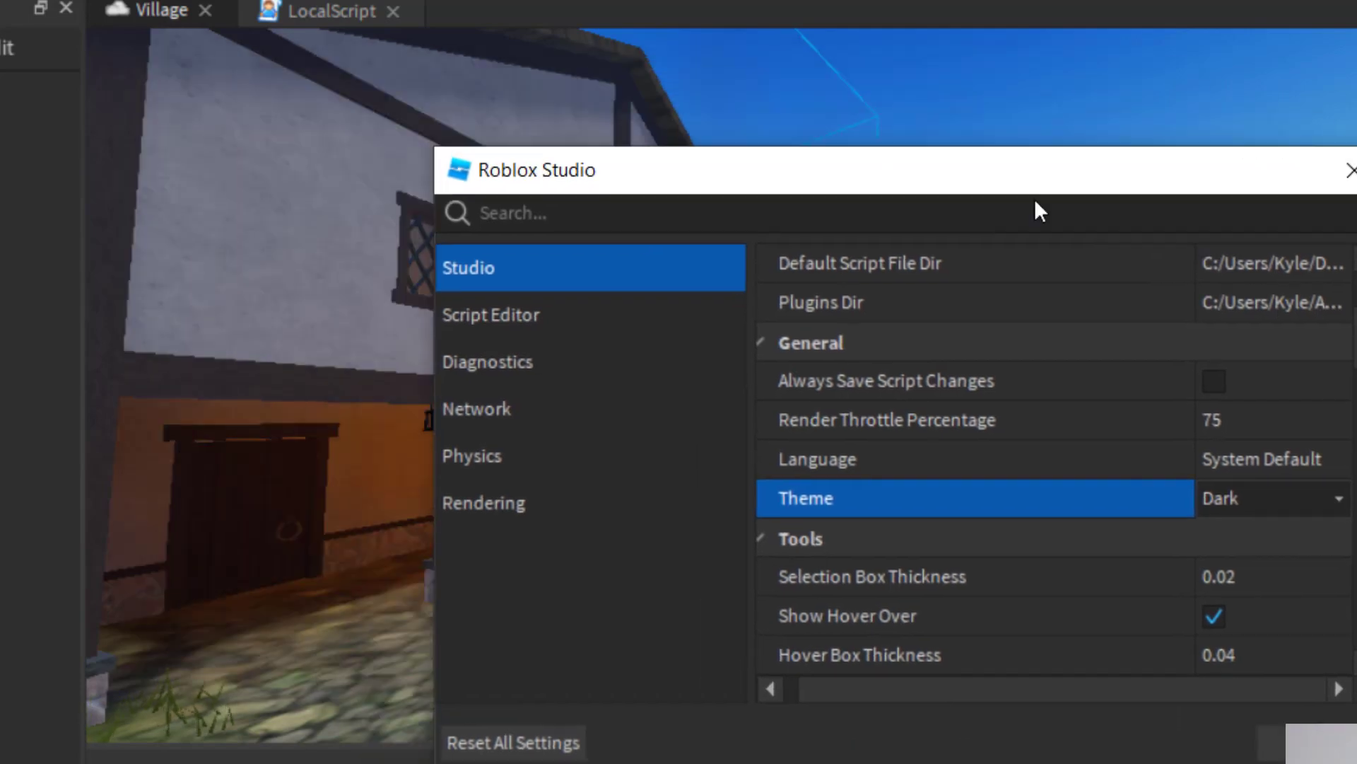
drag(650, 97, 1325, 294)
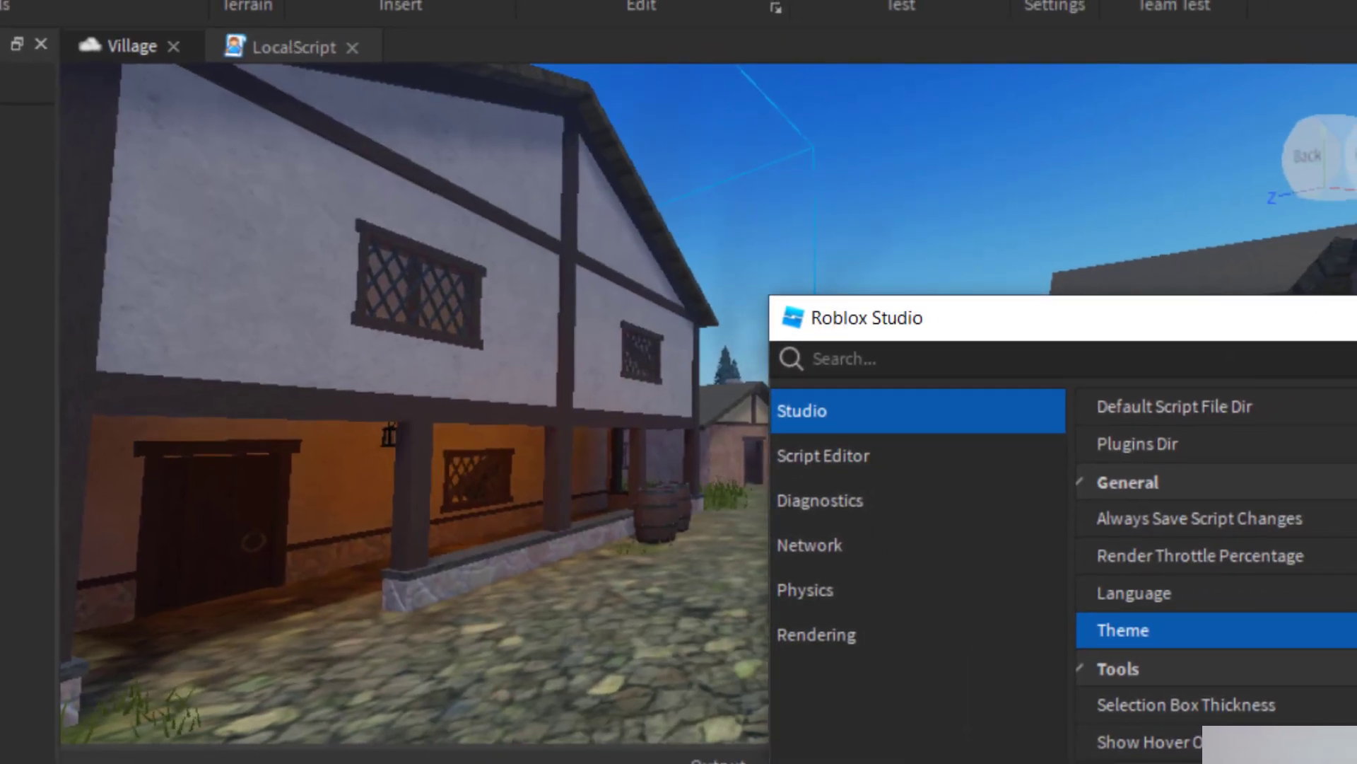
Close settings, show the LocalScript in the editor, and reopen Studio Settings with Alt+F, Alt+S.
key(Escape)
click(314, 48)
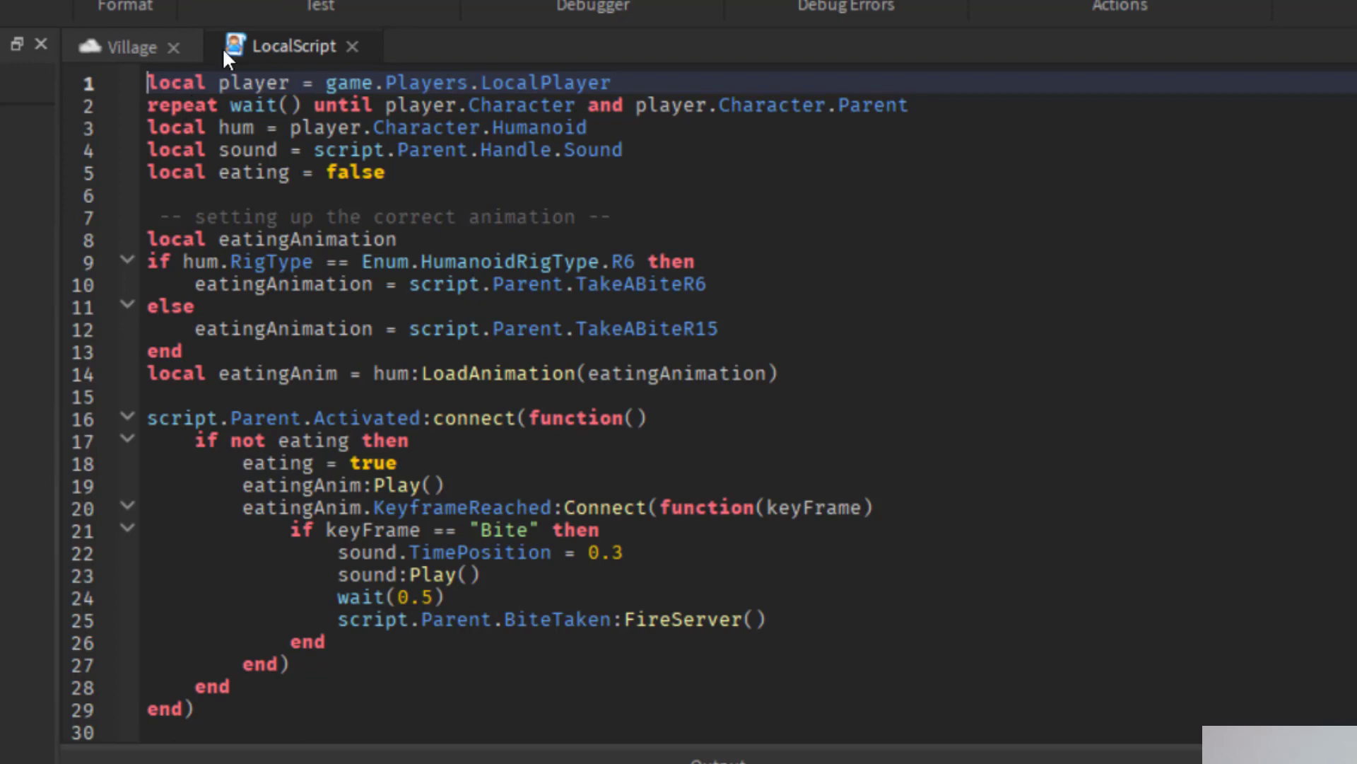
key(alt+f)
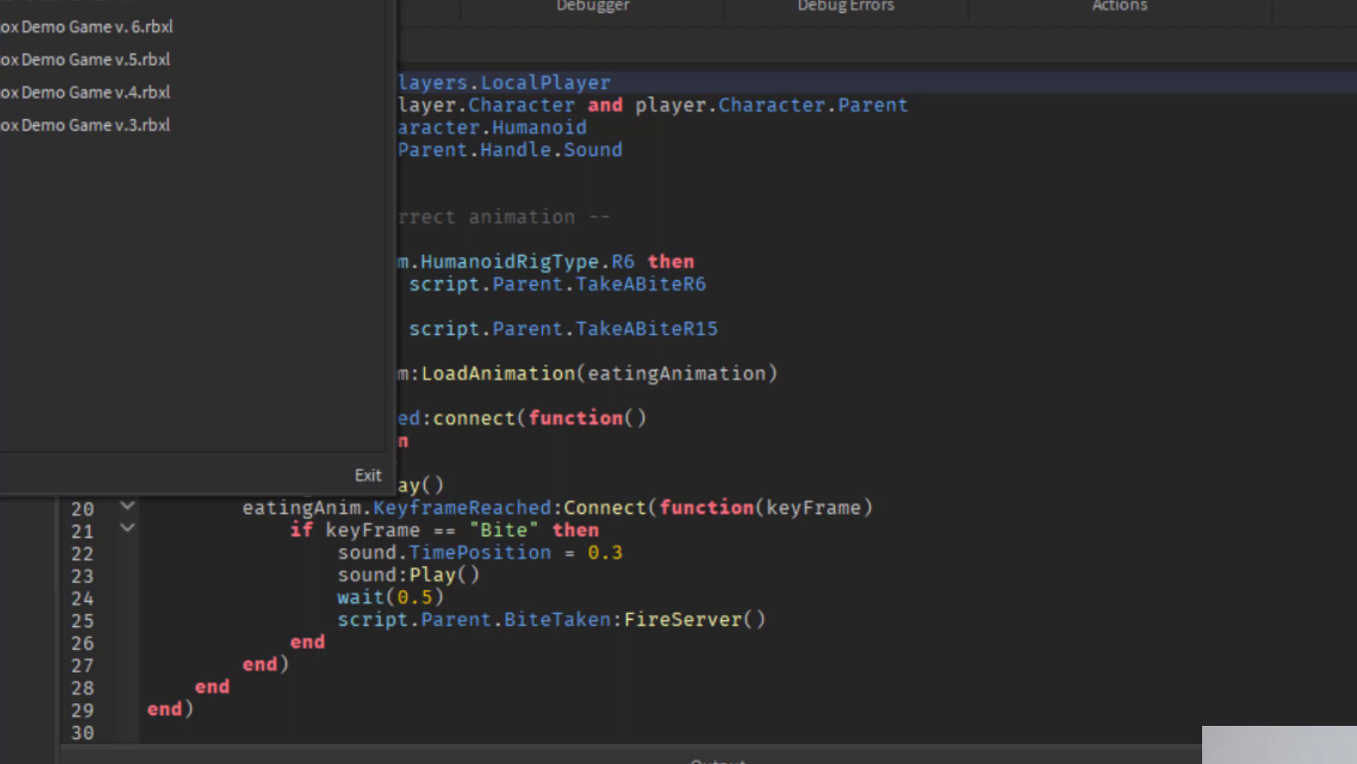
key(alt+s)
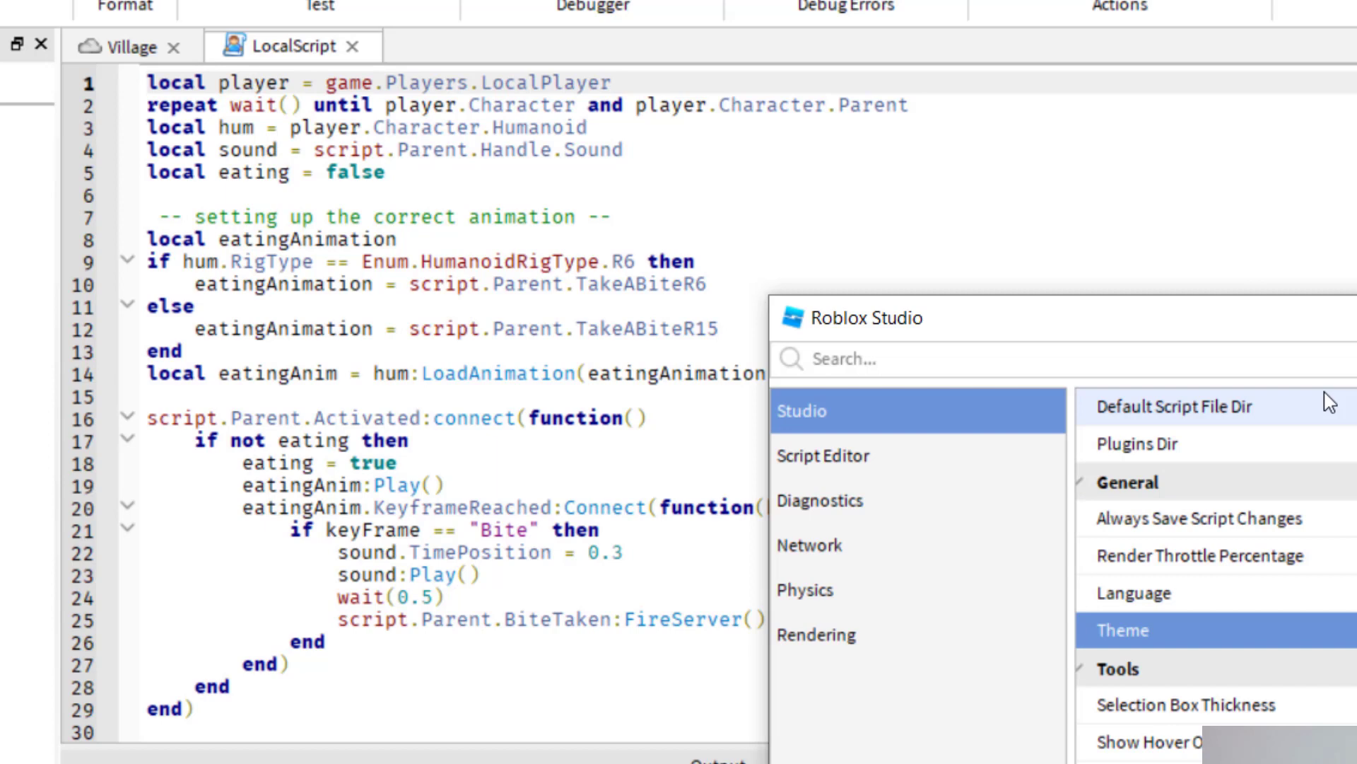
Choose Dark again in the Theme dropdown, repositioning the settings window around it.
drag(1198, 317, 928, 157)
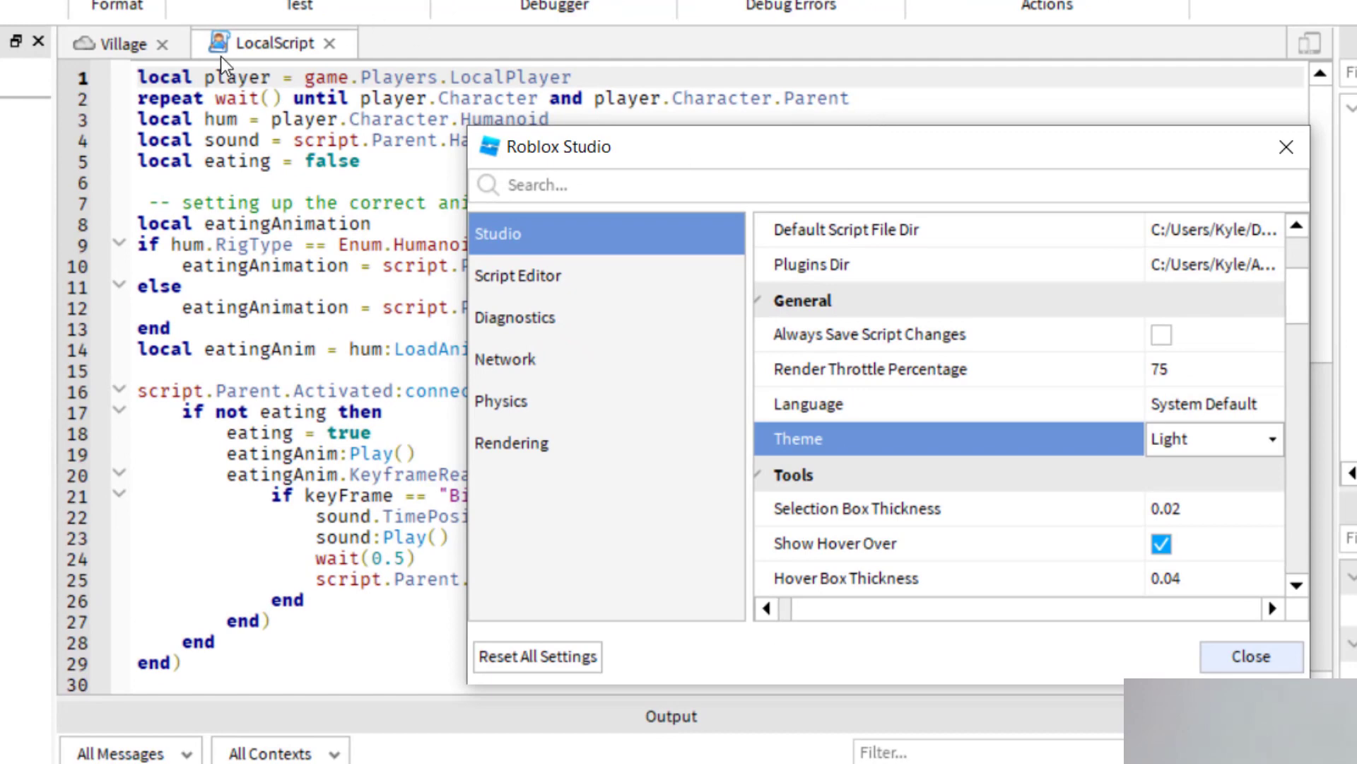
drag(794, 157, 747, 112)
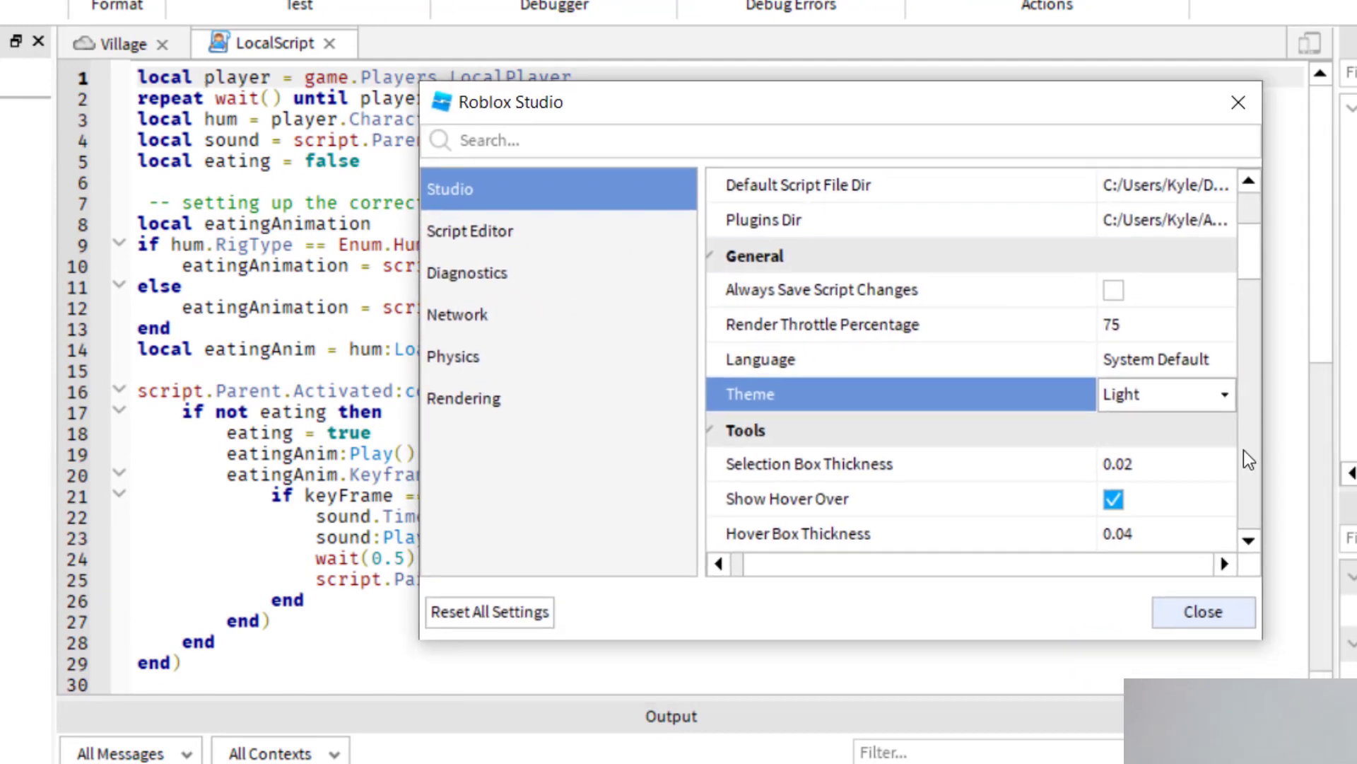
click(1218, 391)
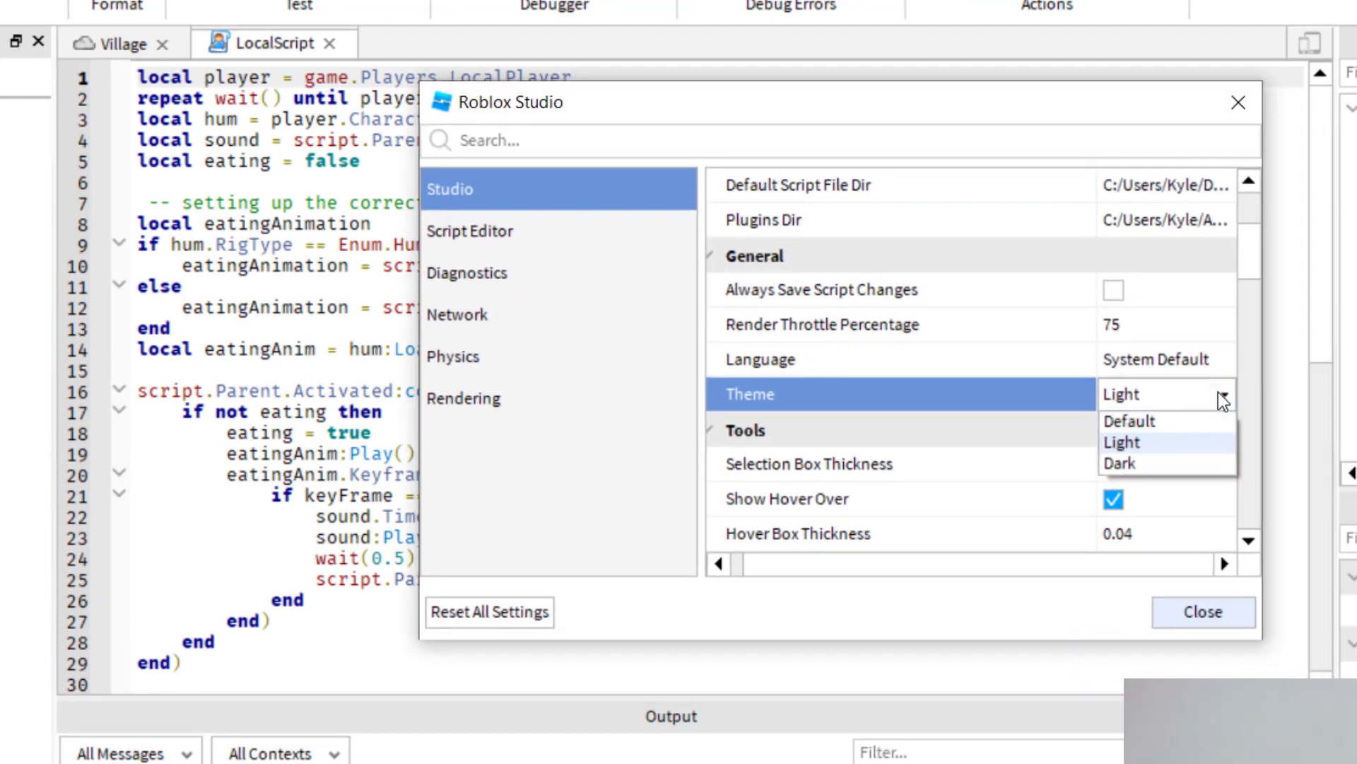
click(1189, 464)
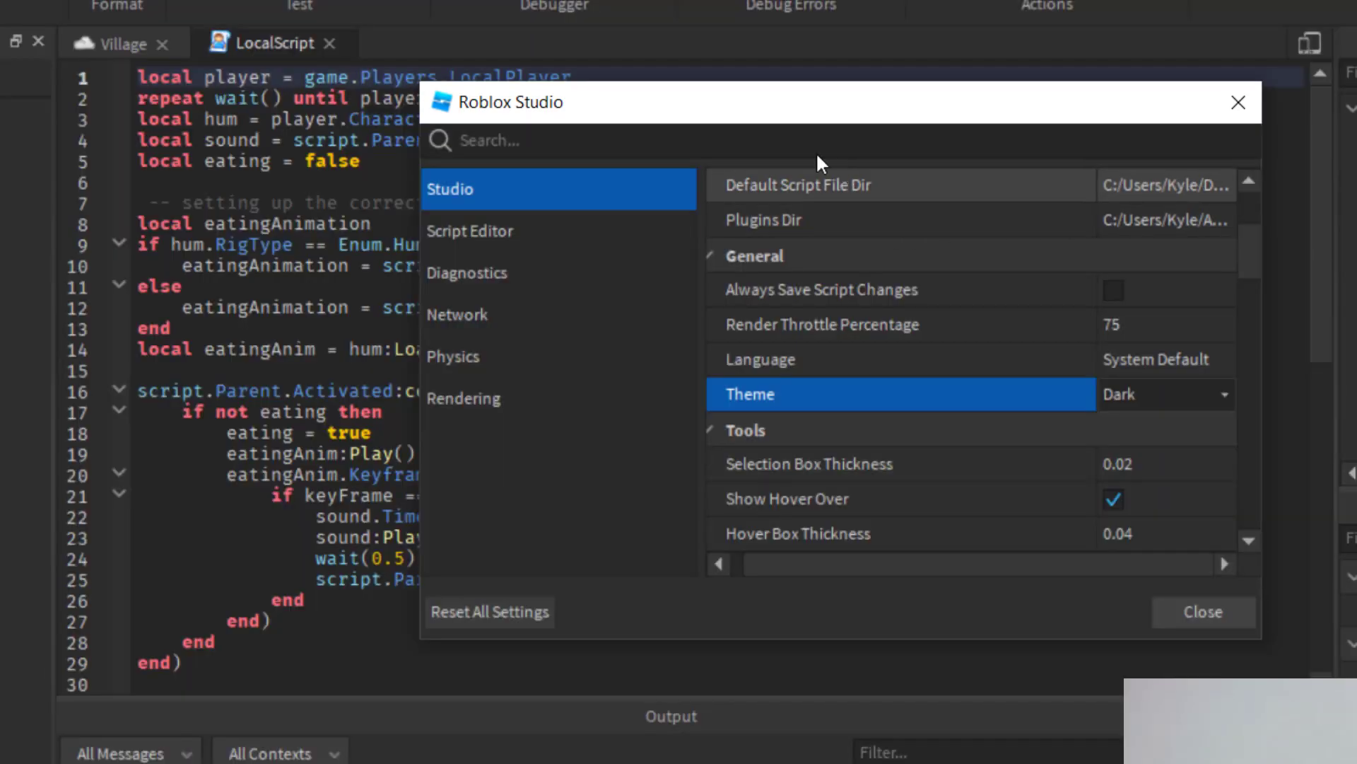
drag(567, 115, 313, 160)
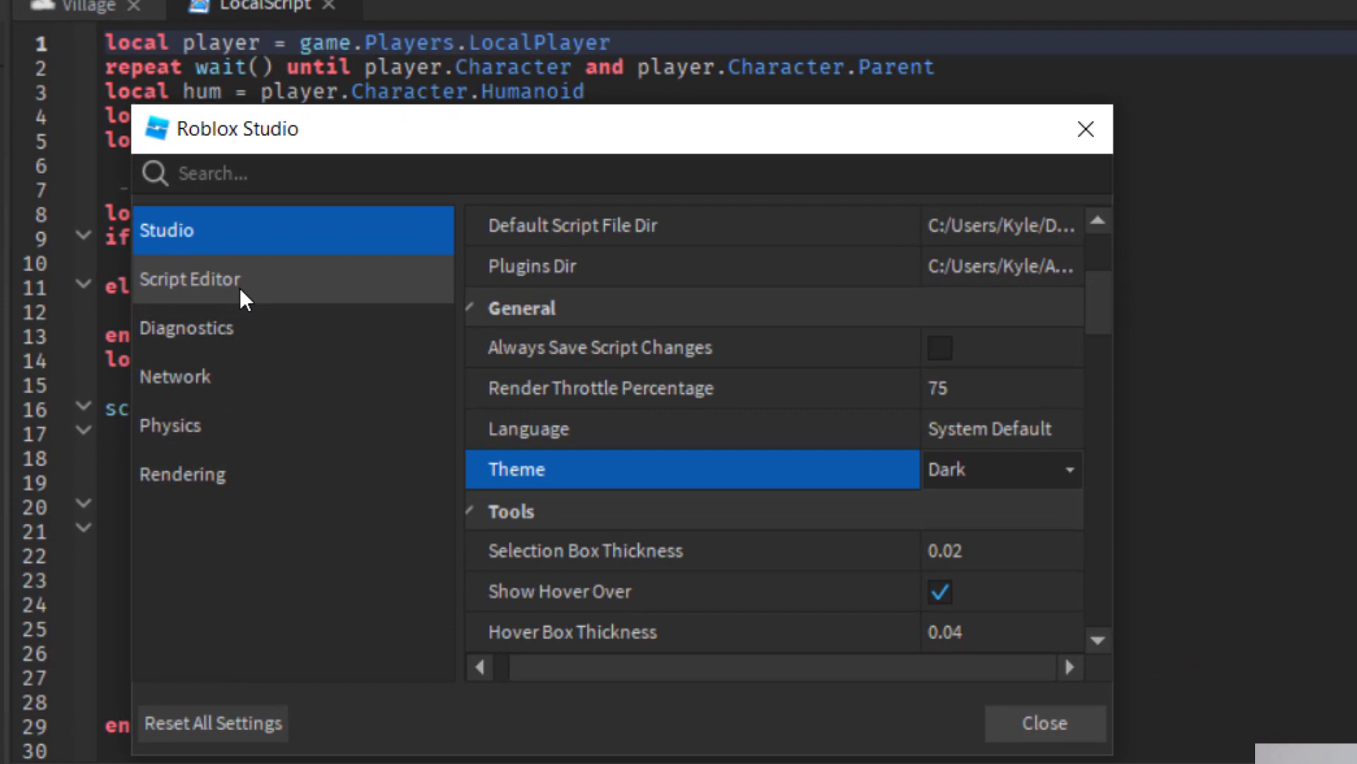
Set the Script Editor String Color to orange (255, 85, 0).
click(245, 285)
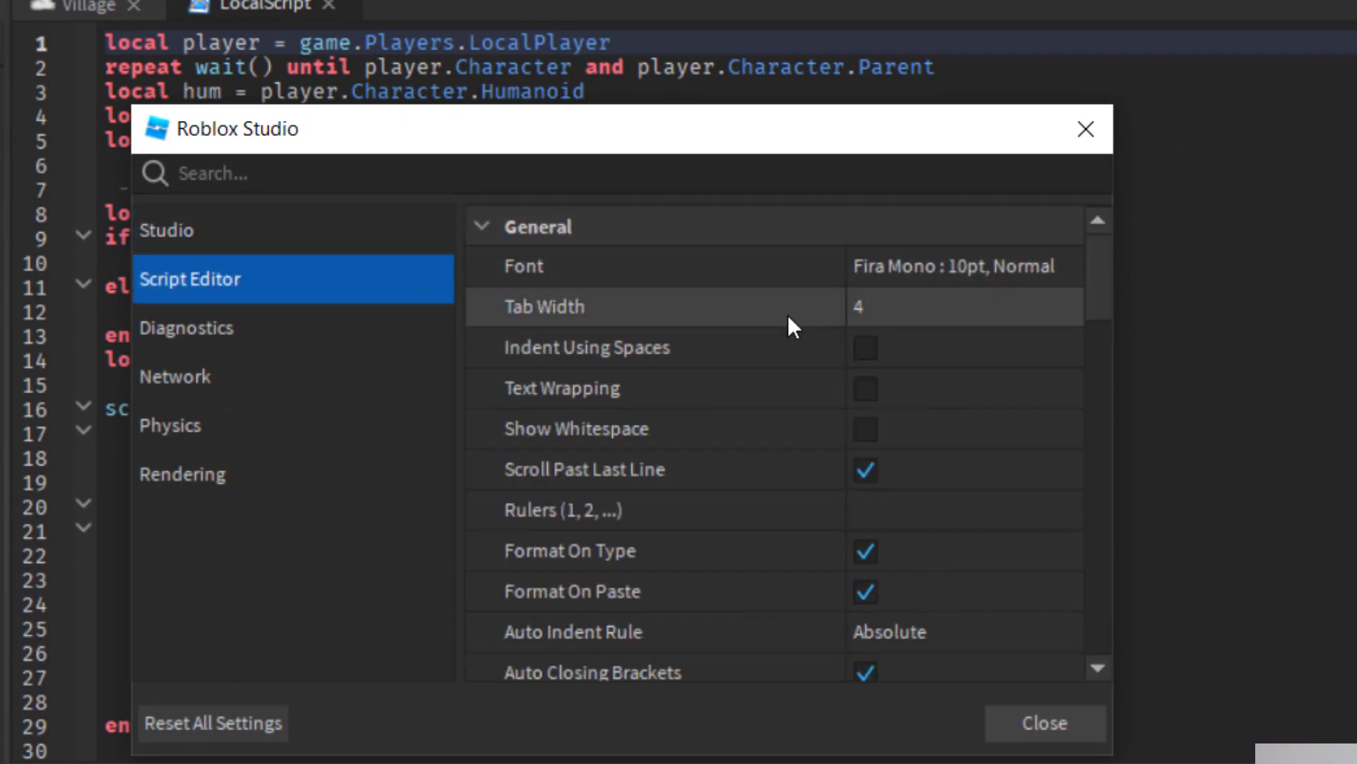
scroll(812, 374, down, 3)
scroll(811, 373, down, 1)
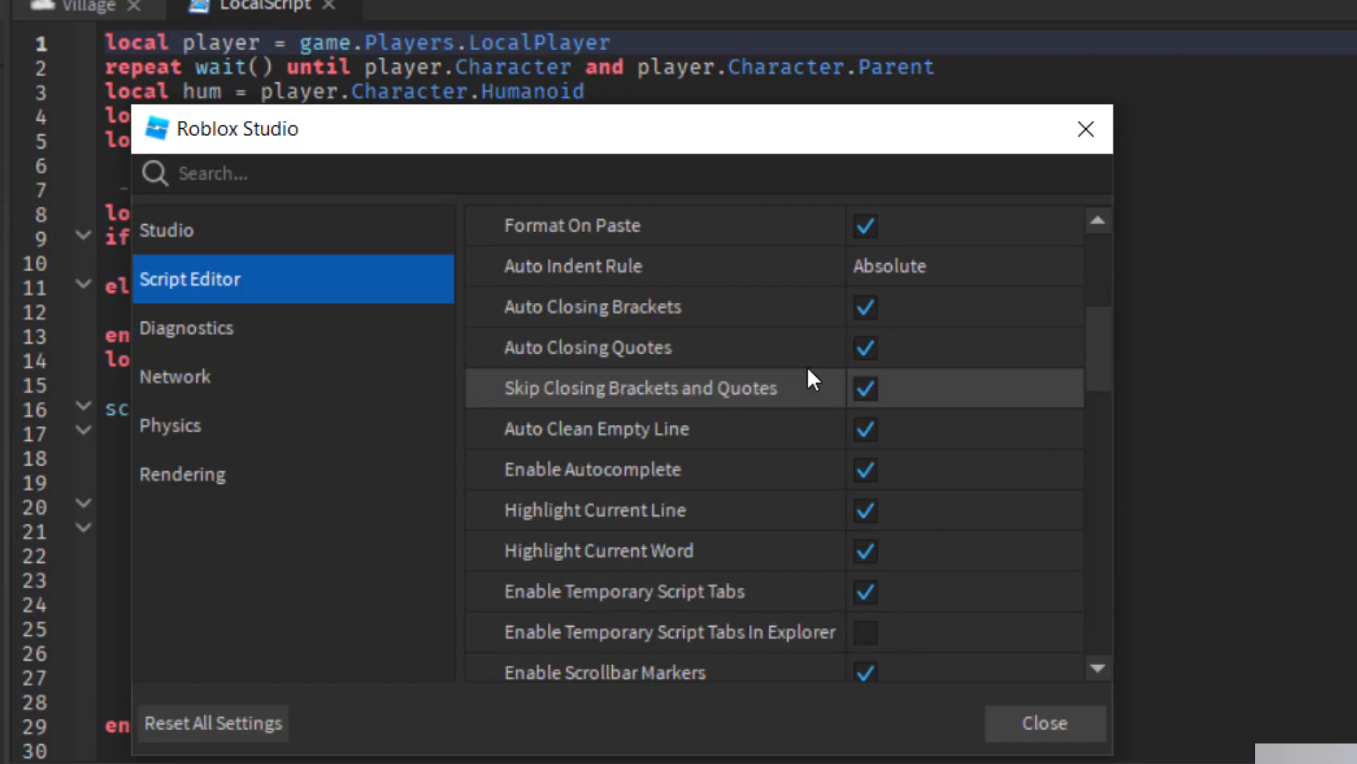
scroll(809, 376, down, 2)
scroll(805, 378, down, 2)
scroll(801, 366, down, 1)
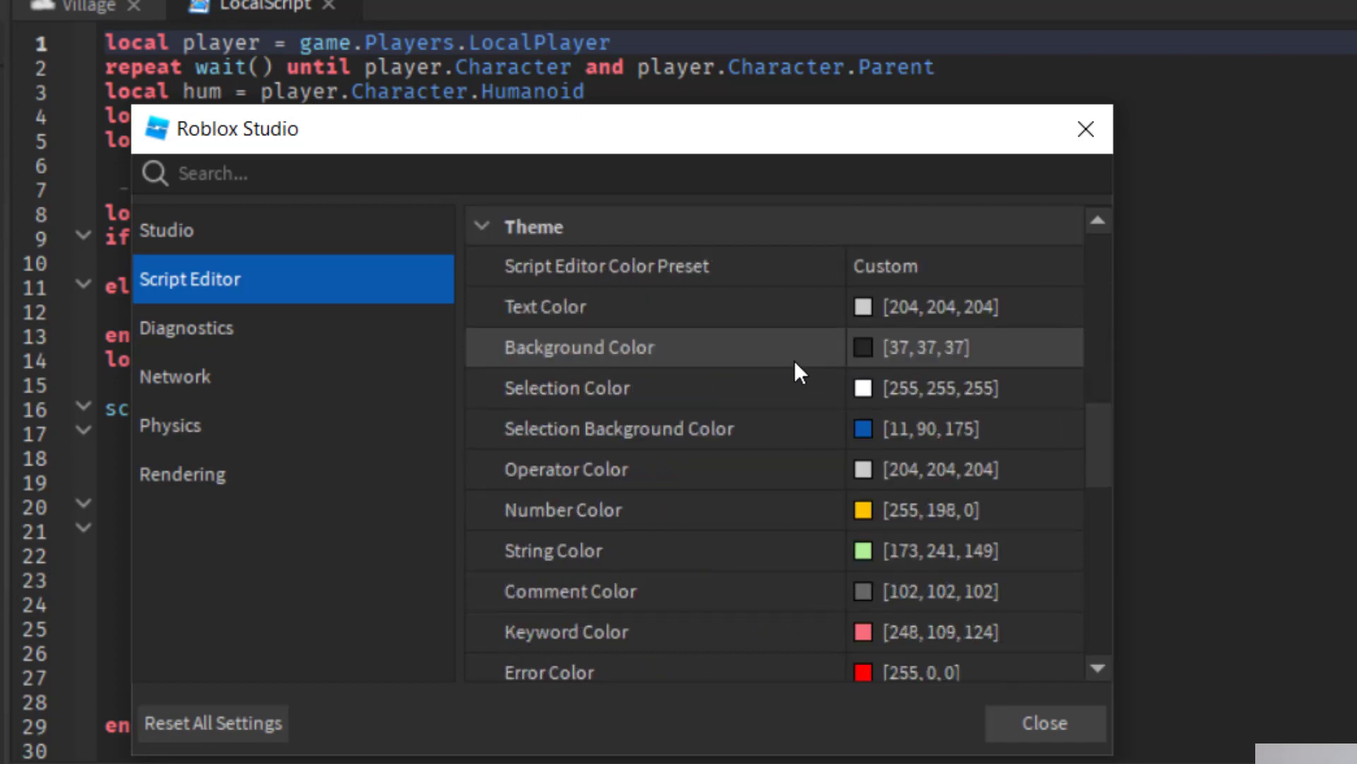
mouse_move(597, 131)
mouse_down()
mouse_move(627, 138)
mouse_move(1018, 42)
mouse_up()
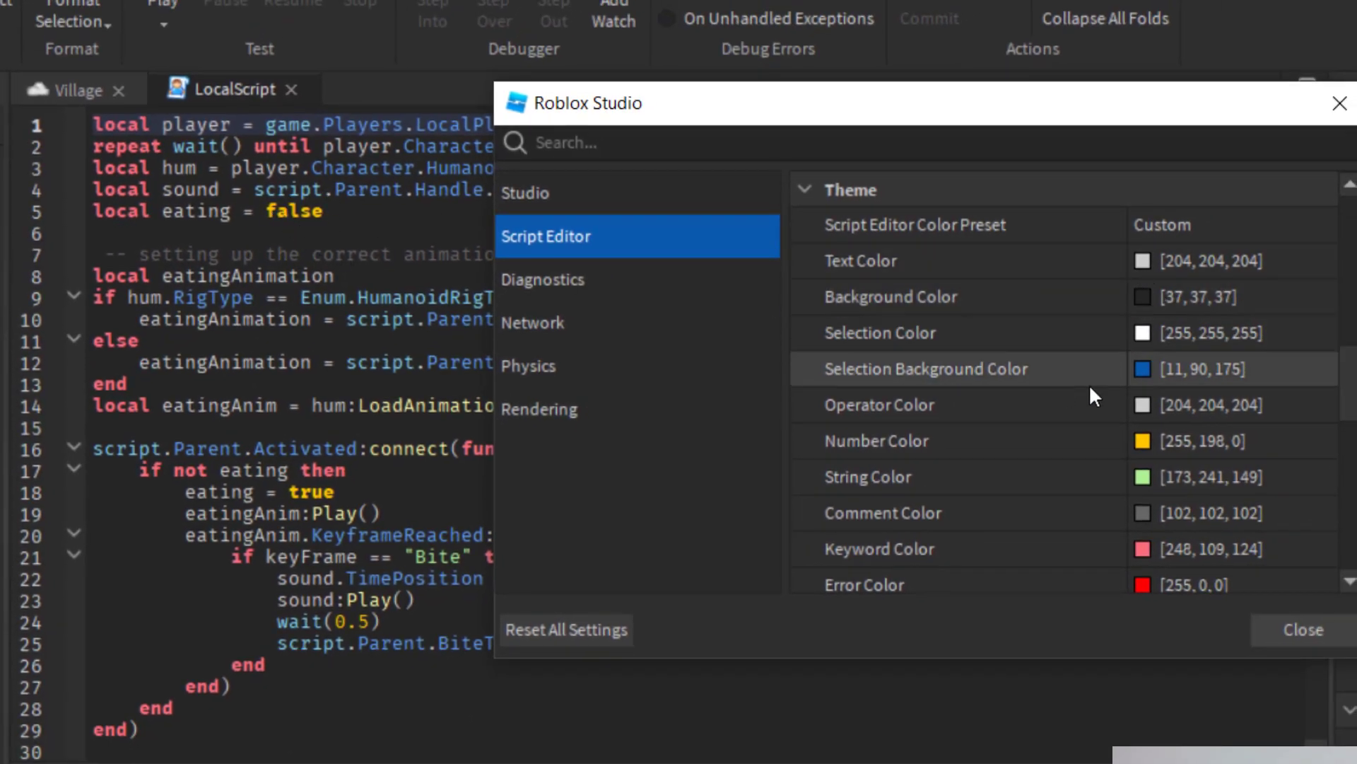
click(1153, 474)
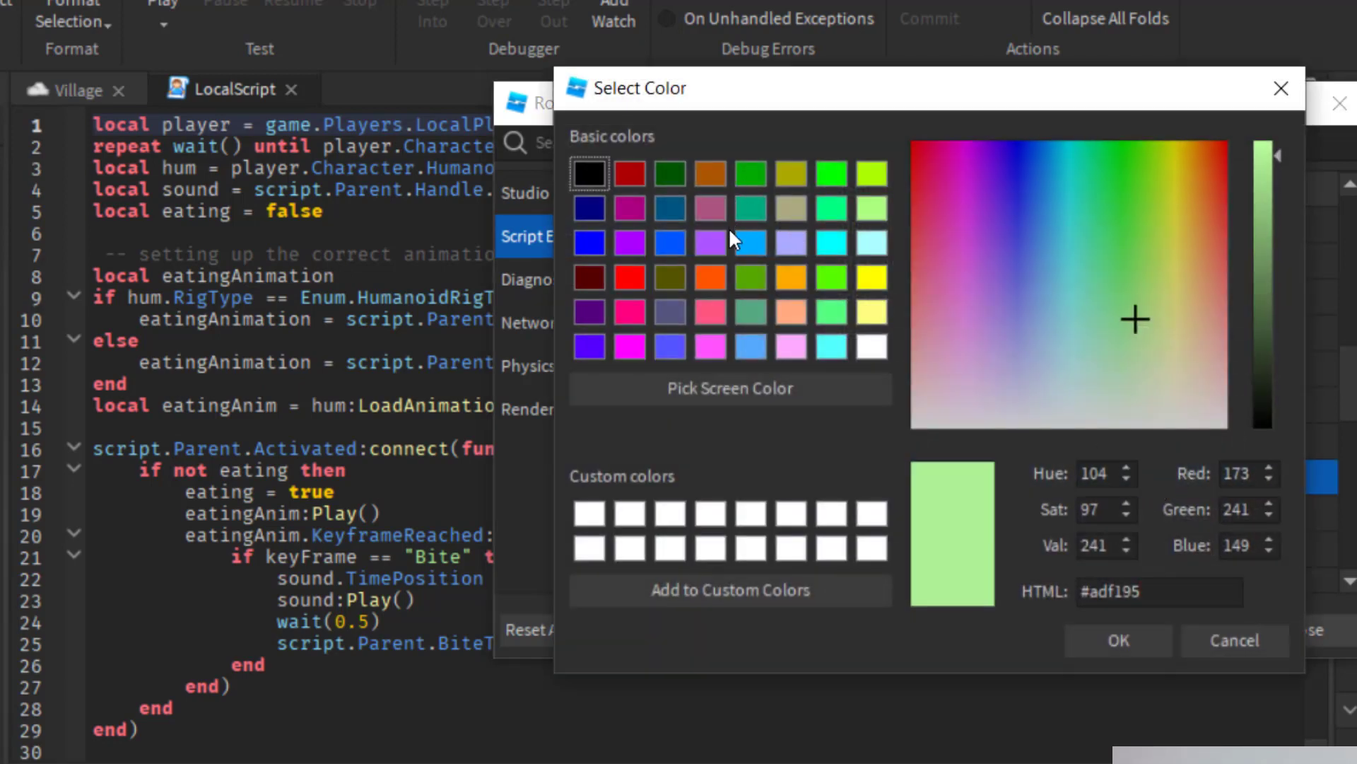
click(710, 274)
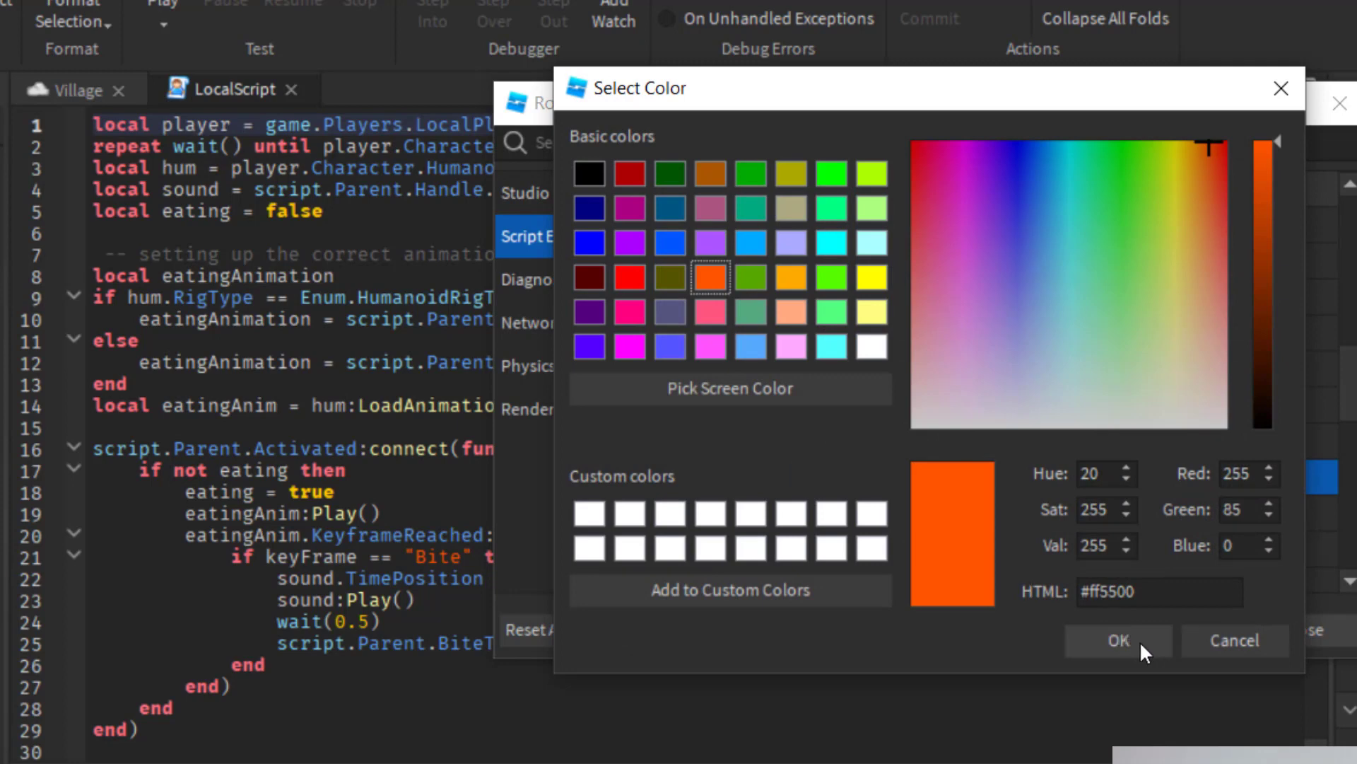
click(1119, 640)
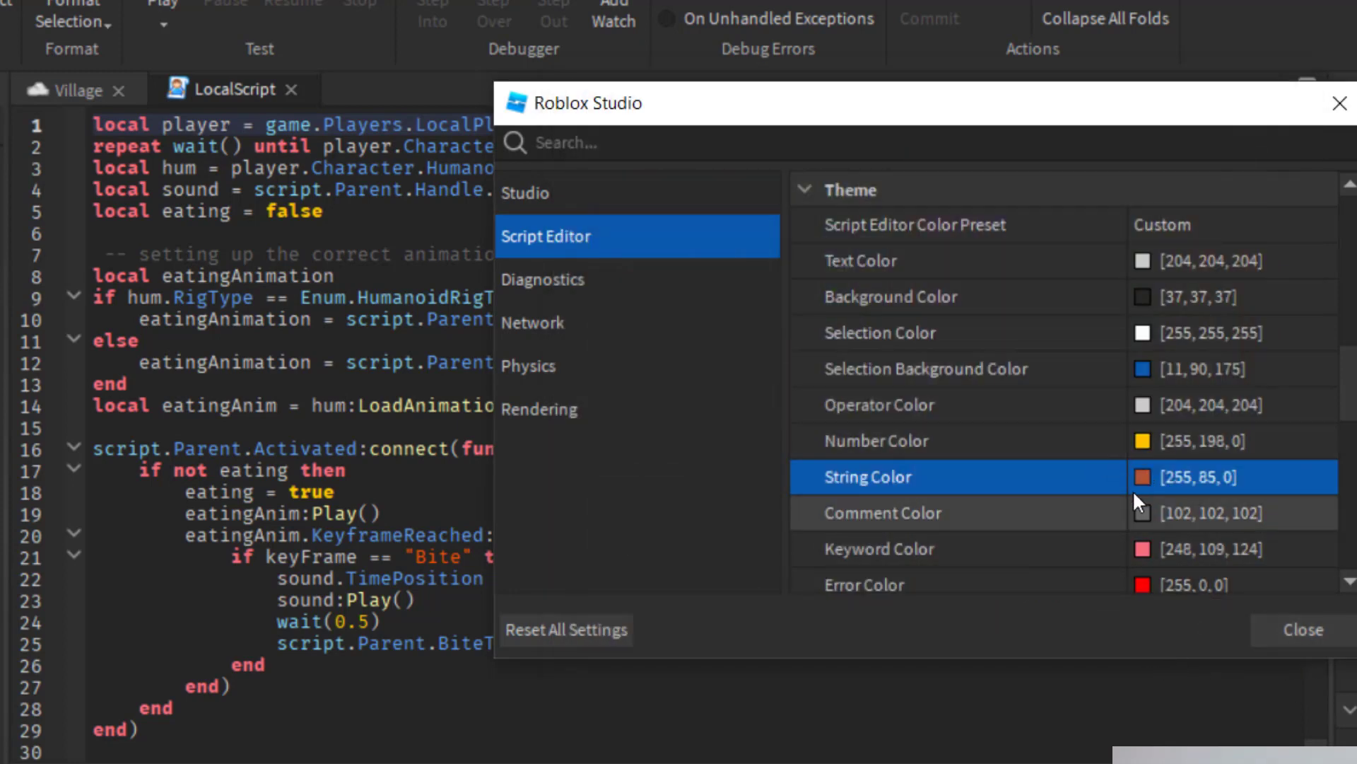